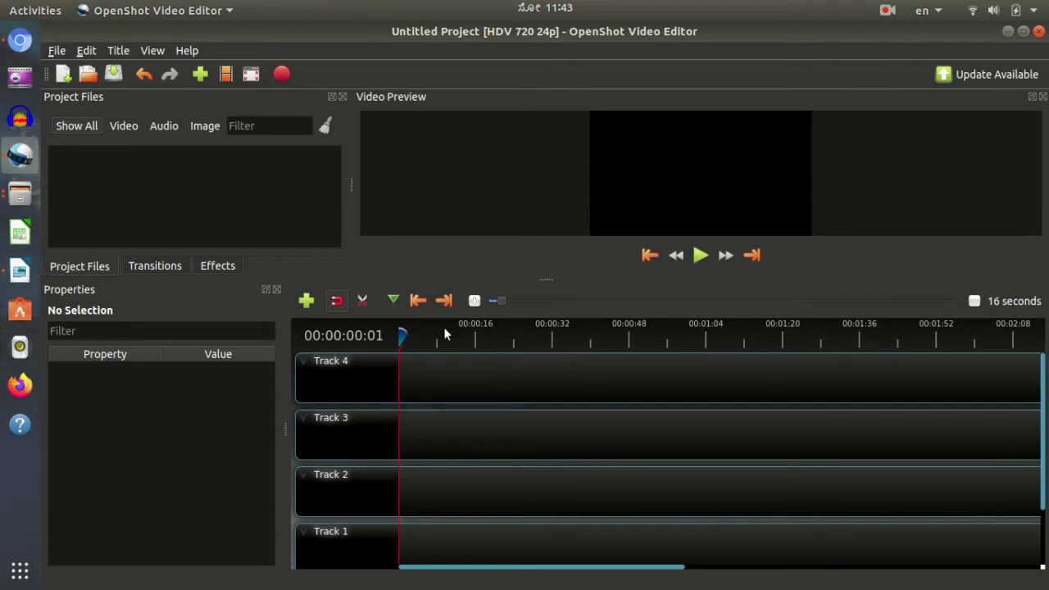
# - Close the untitled OpenShot project and switch to the Sample1.odt document in LibreOffice Writer
pyautogui.click(1039, 32)
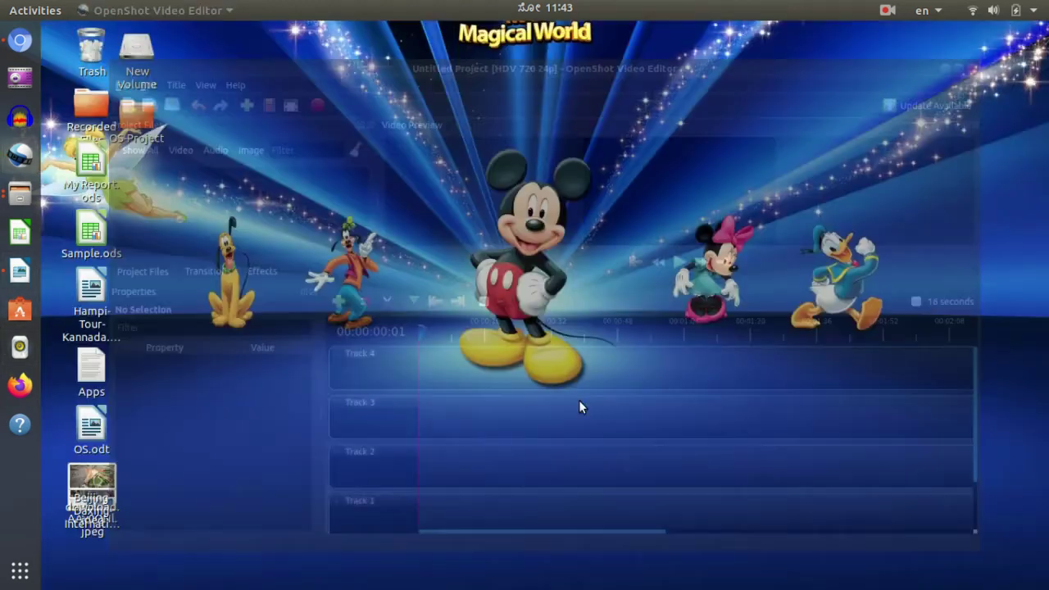
pyautogui.click(21, 272)
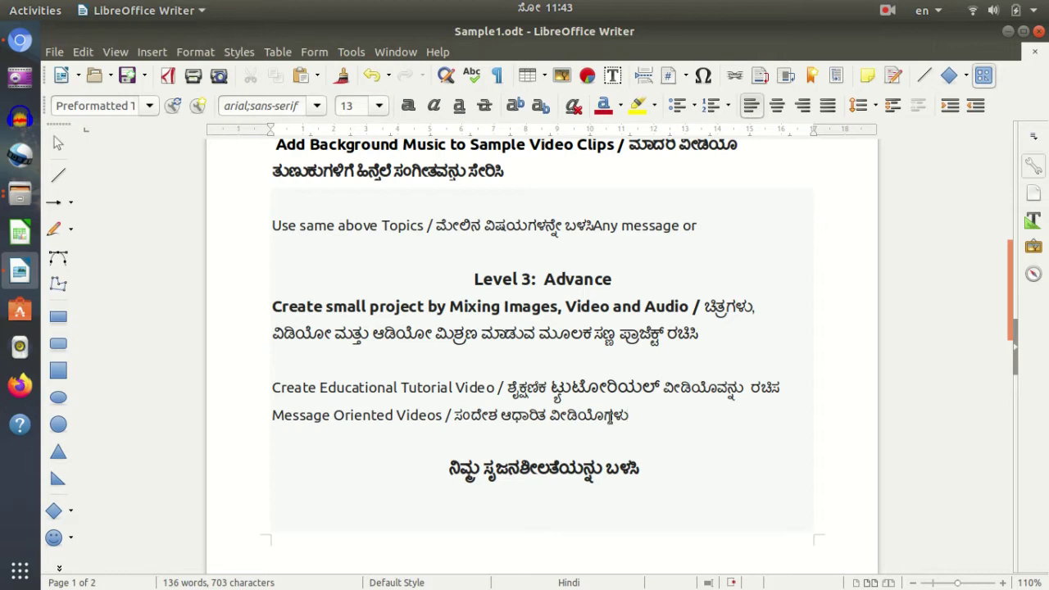
pyautogui.click(610, 418)
# - Look over the practice project ideas in the document, from Level 1: Basics through Level 3: Advance
pyautogui.scroll(5, 767, 439)
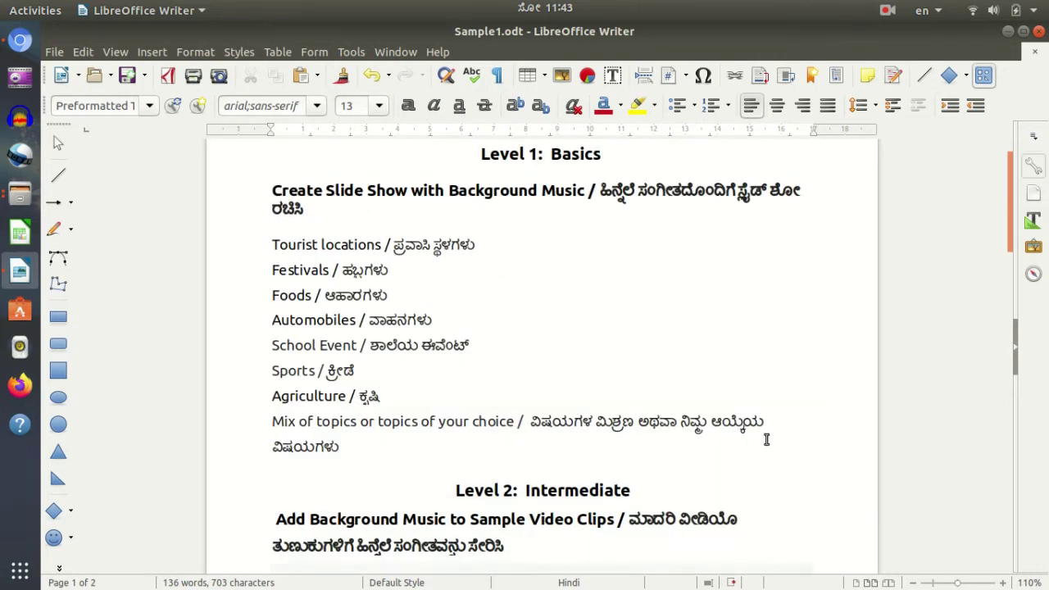
pyautogui.scroll(3, 767, 439)
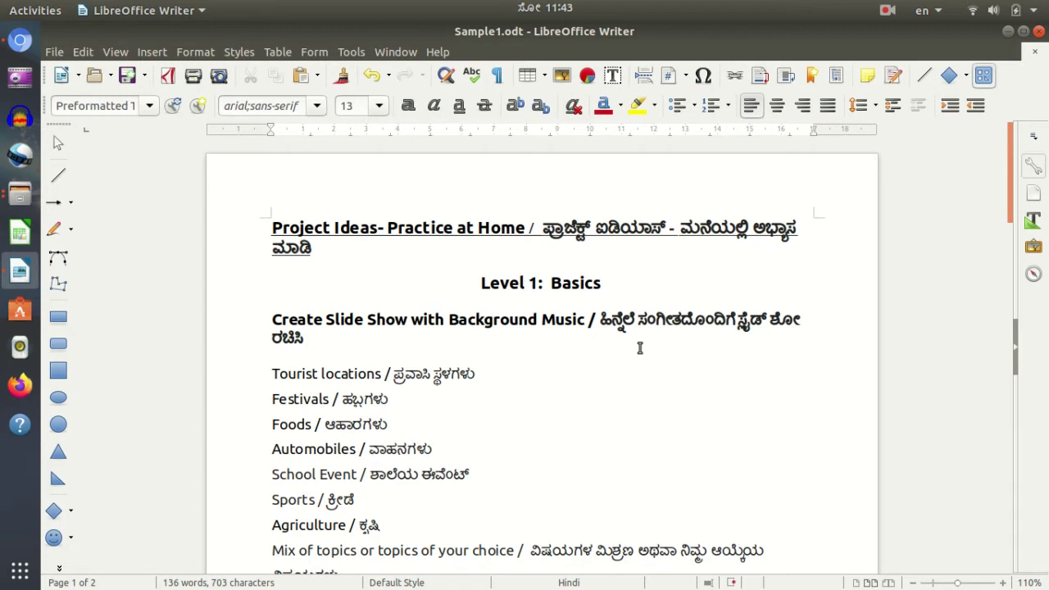
pyautogui.scroll(-3, 651, 347)
pyautogui.scroll(-2, 660, 360)
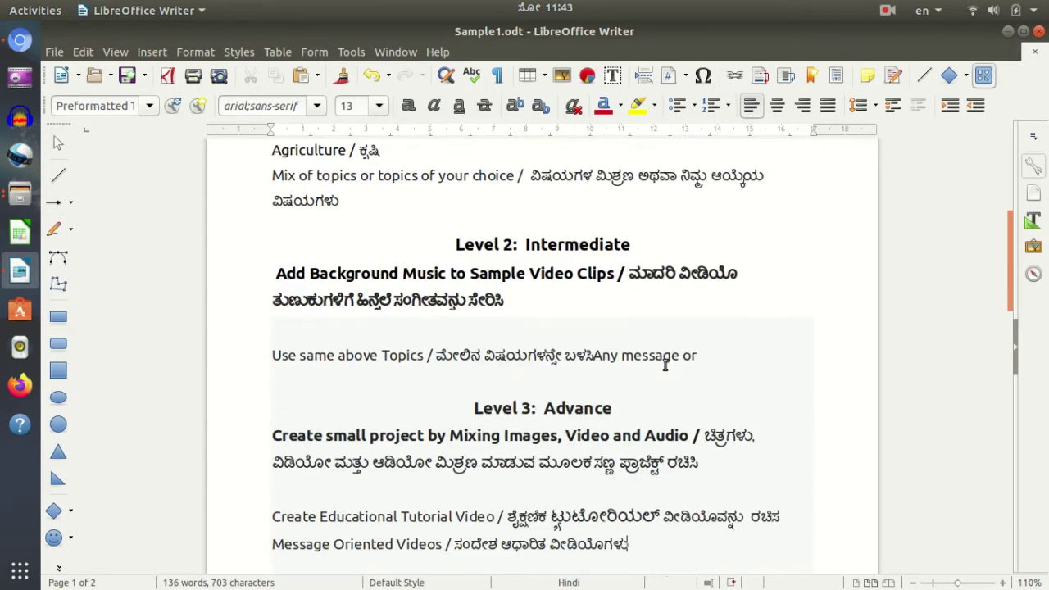
pyautogui.scroll(4, 661, 366)
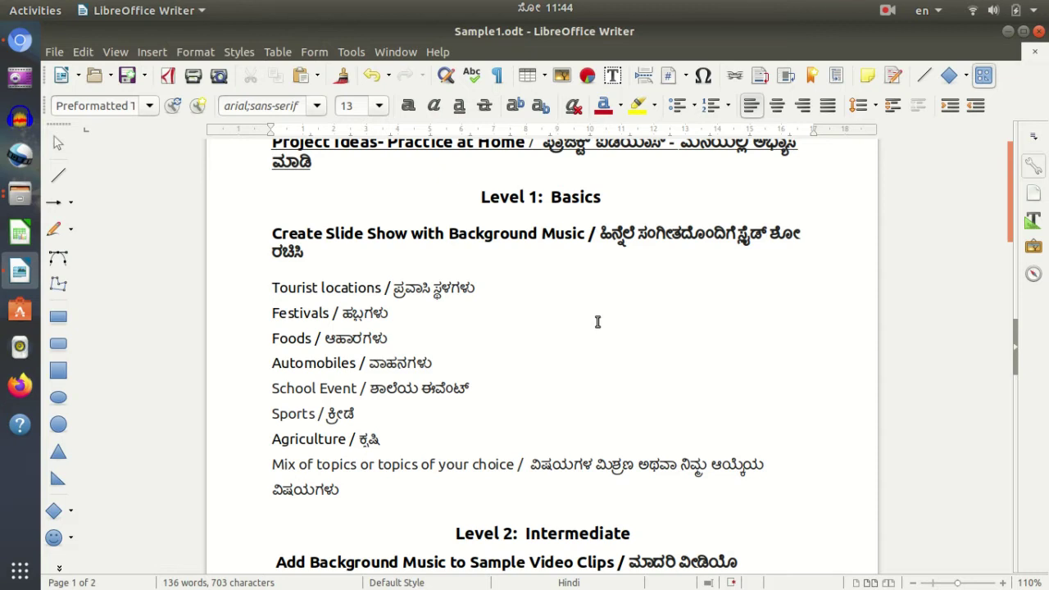
pyautogui.scroll(-2, 598, 323)
pyautogui.scroll(-2, 588, 371)
pyautogui.scroll(5, 588, 370)
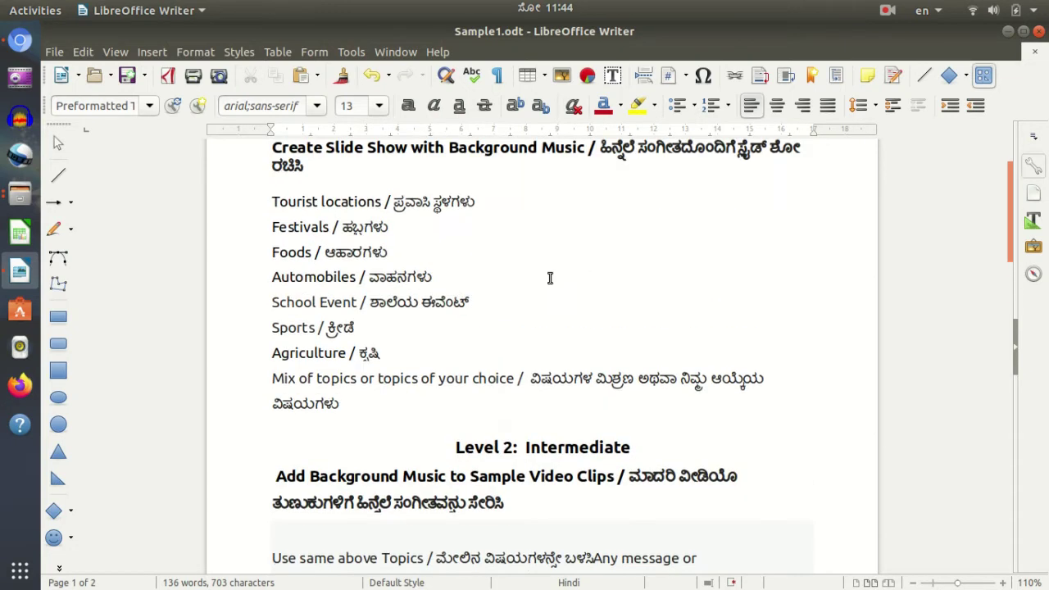
pyautogui.scroll(-6, 549, 279)
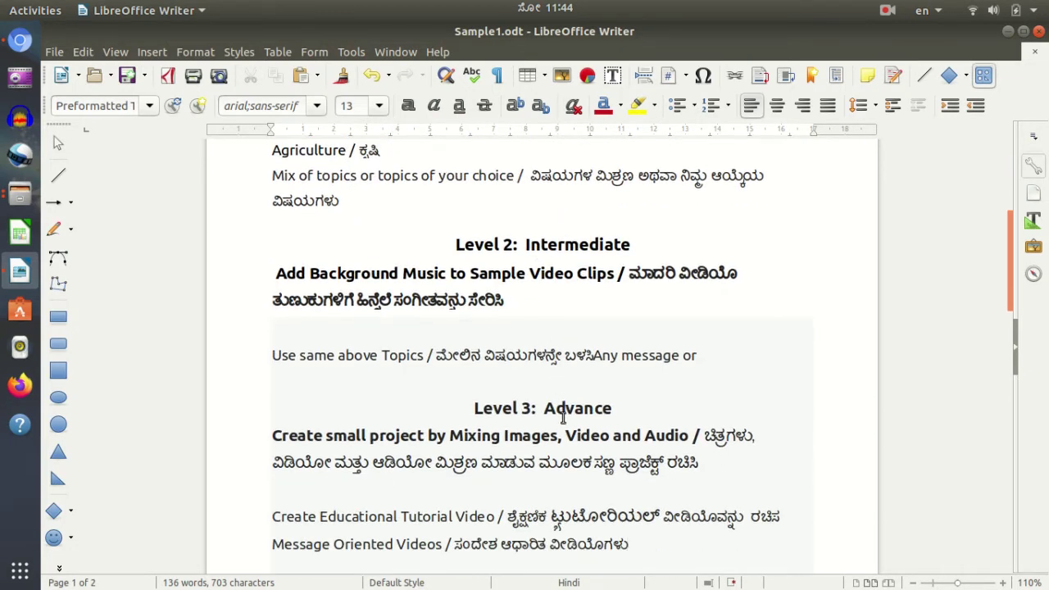
pyautogui.scroll(-2, 563, 417)
pyautogui.scroll(8, 560, 422)
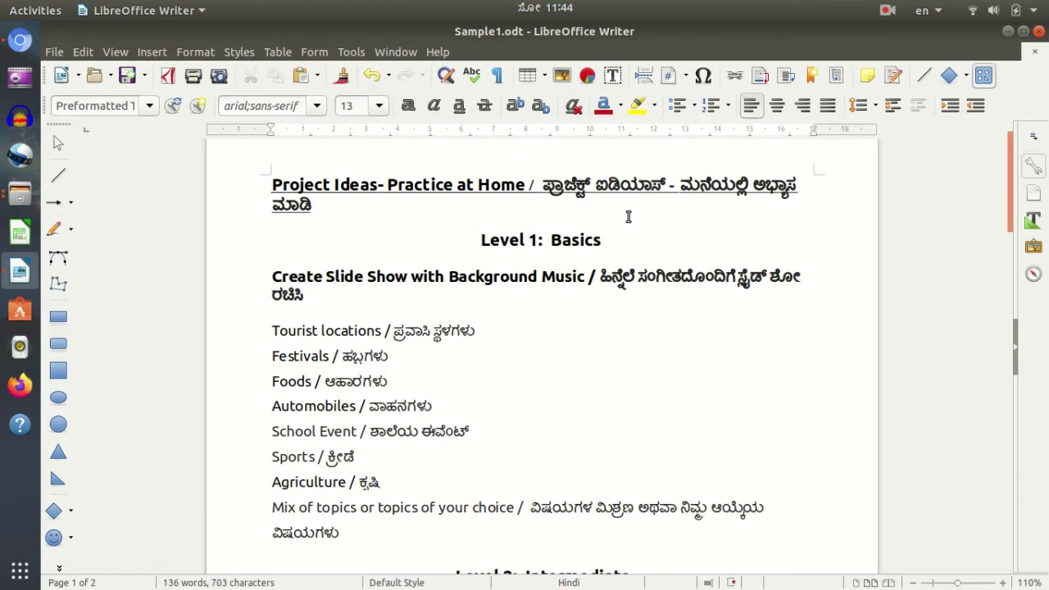
pyautogui.scroll(1, 532, 451)
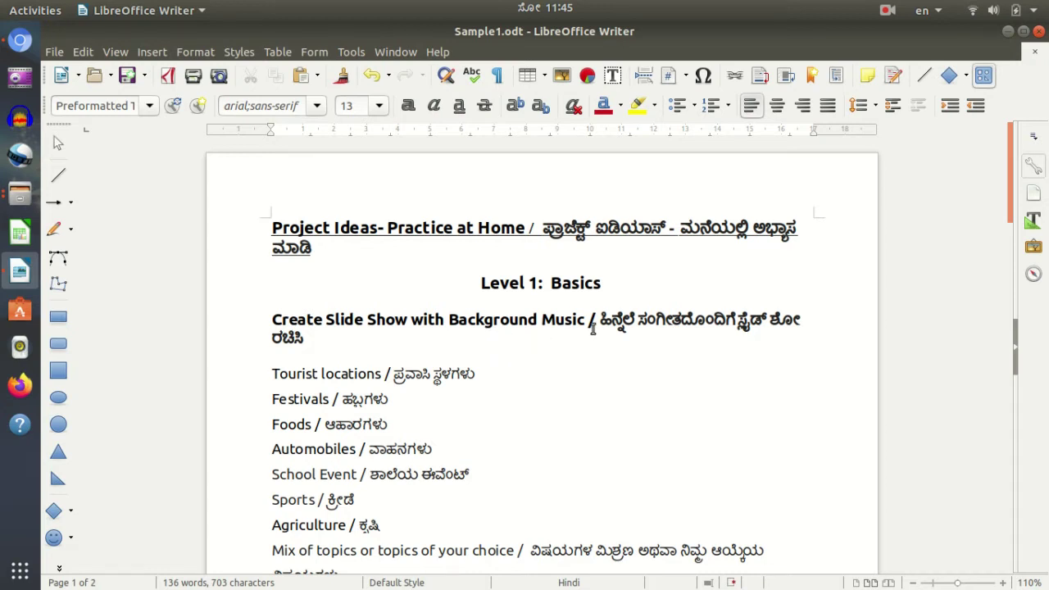
pyautogui.scroll(-1, 603, 388)
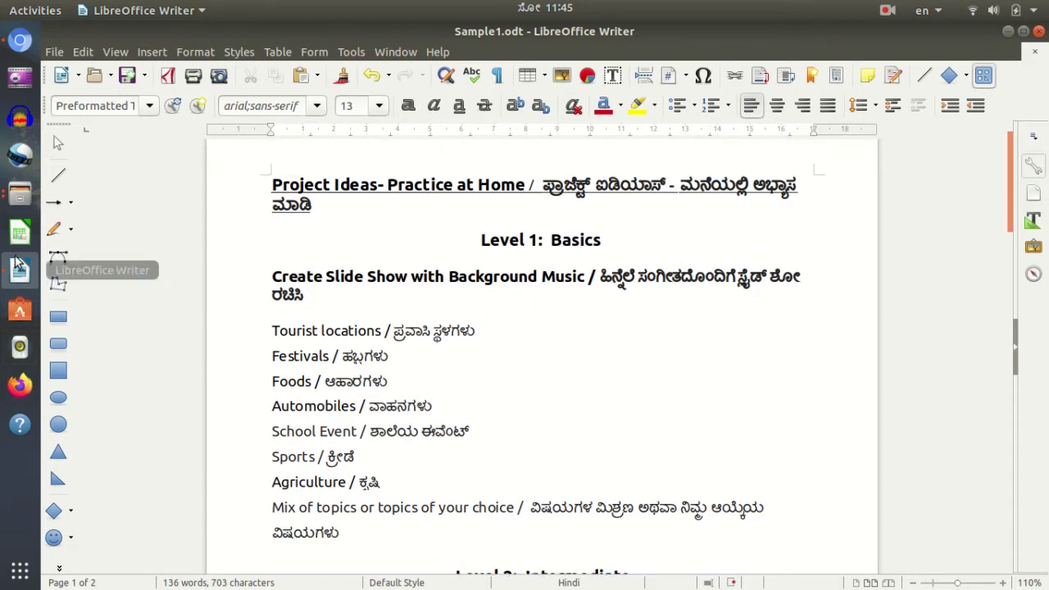
# - Open the OS-L1.osp project from the Home folder in OpenShot and dismiss the error dialog
pyautogui.click(19, 194)
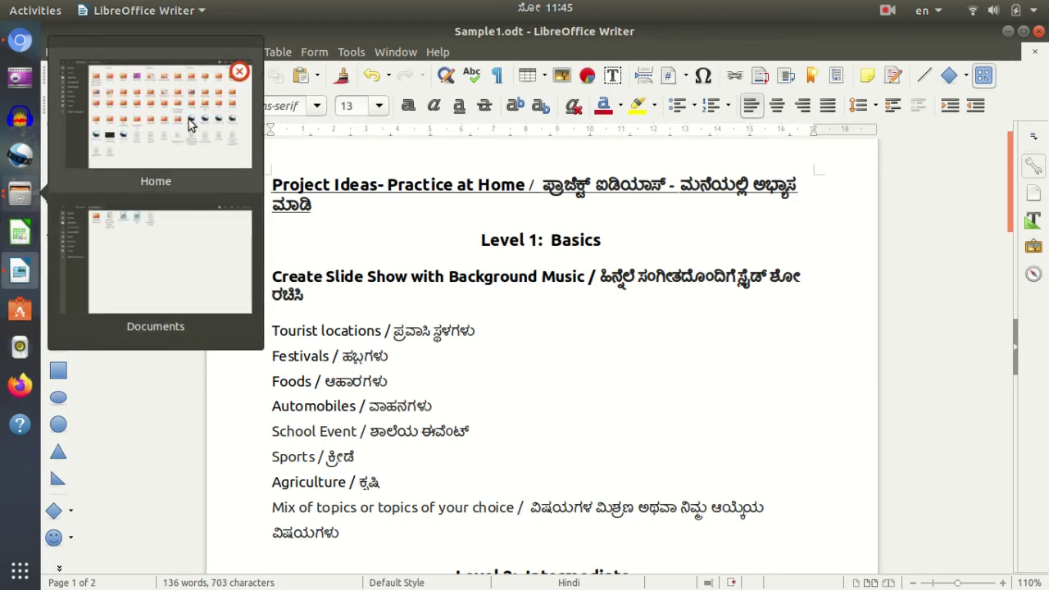
pyautogui.click(189, 119)
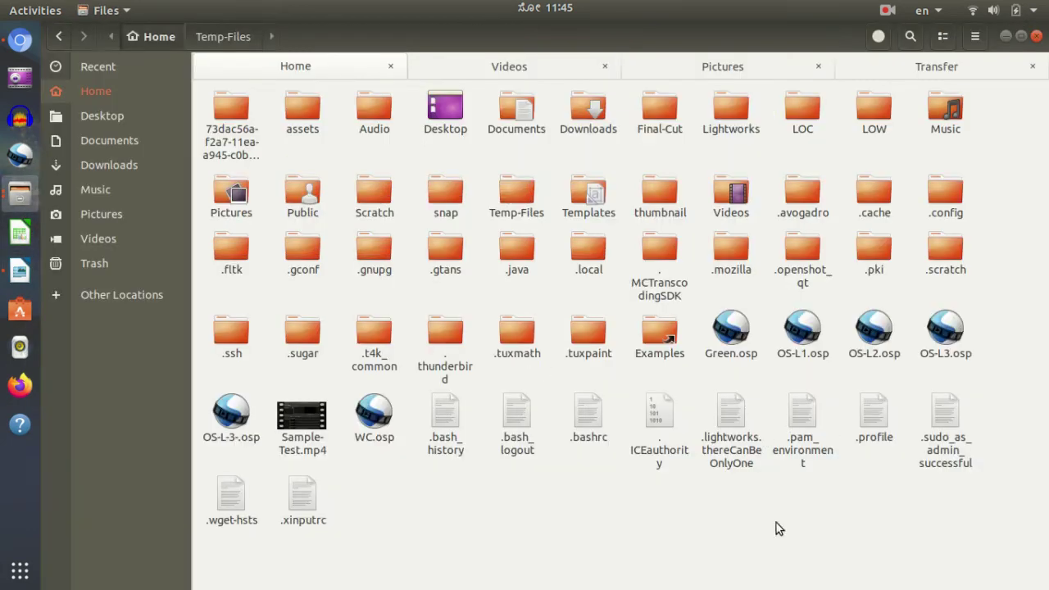
pyautogui.click(807, 332)
pyautogui.doubleClick(809, 331)
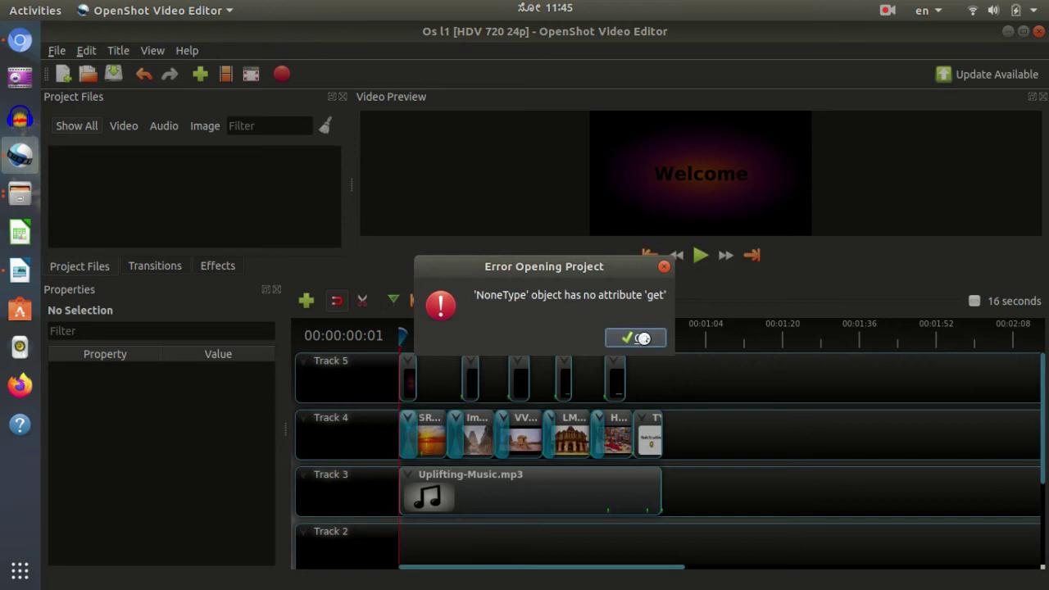
pyautogui.click(641, 338)
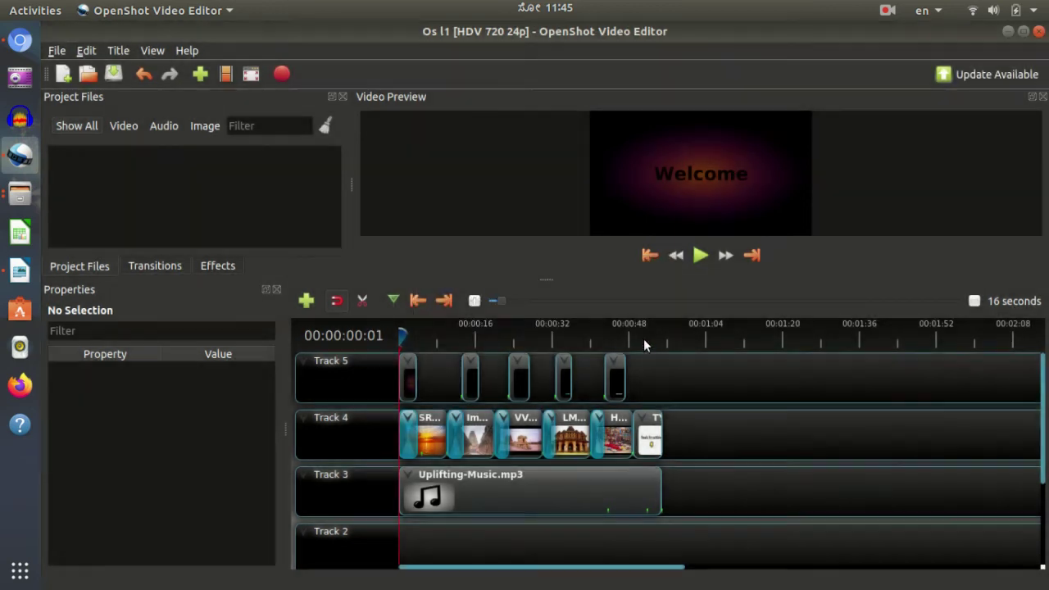
# - Look through the effects, transitions and project audio files, and filter the project files to show only images
pyautogui.click(218, 269)
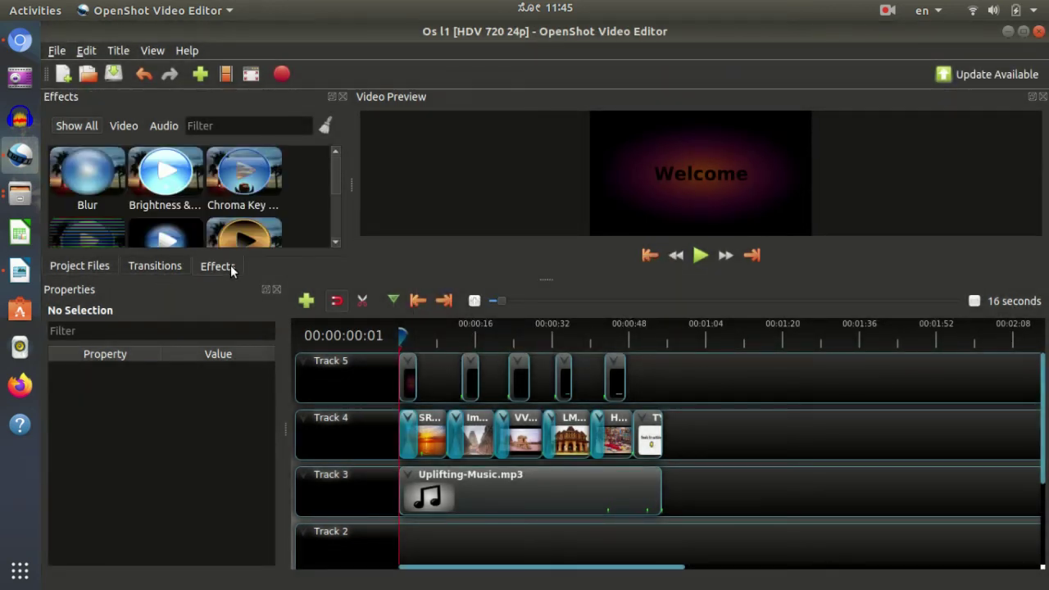
pyautogui.click(152, 266)
pyautogui.click(98, 267)
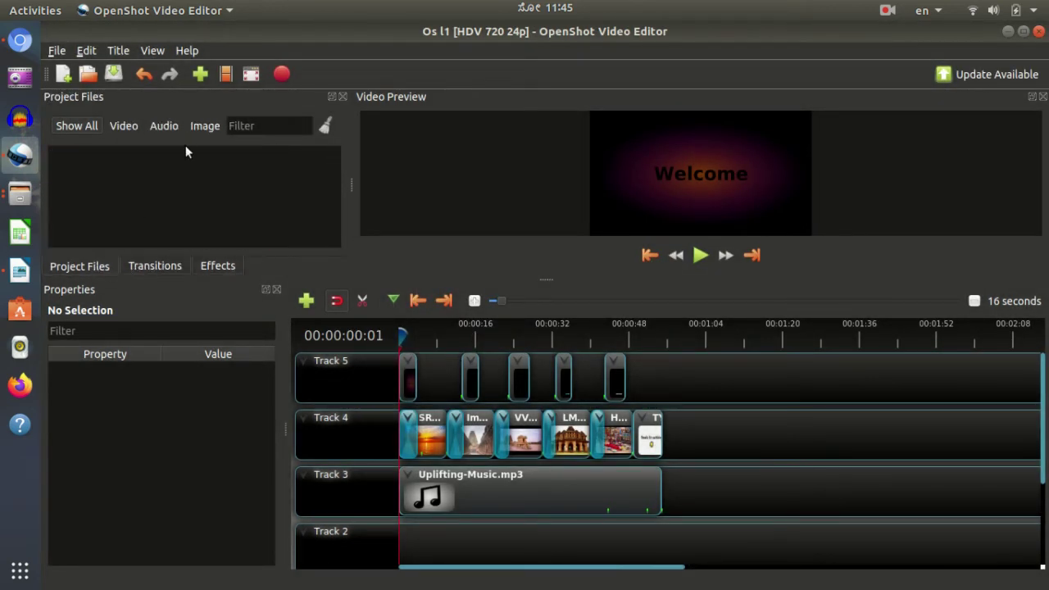
pyautogui.click(203, 128)
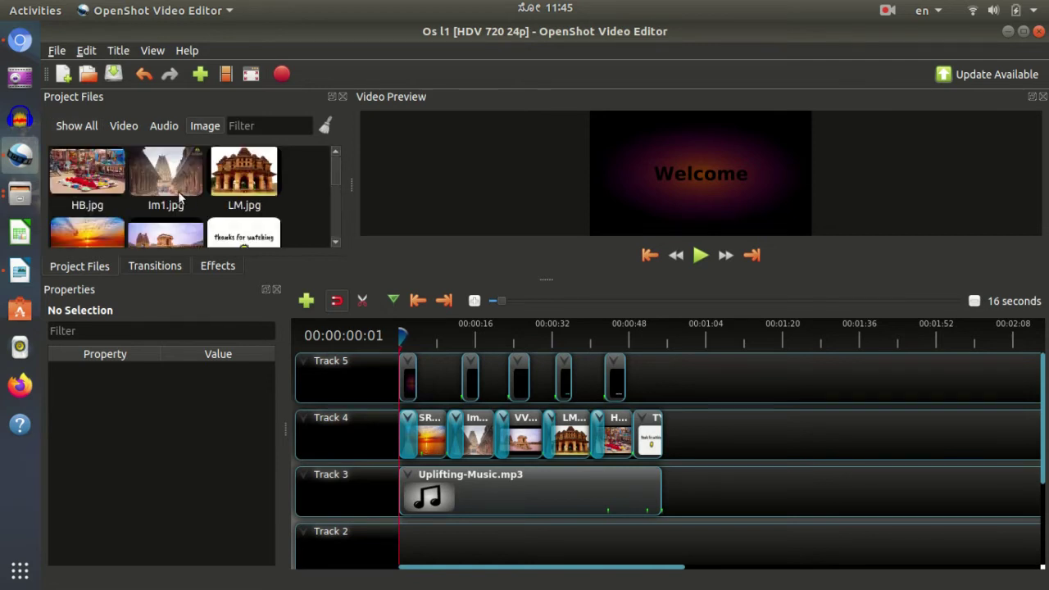
pyautogui.click(163, 126)
pyautogui.click(204, 125)
# - Preview the opening slides at several timeline points up to about 18 seconds and select the Uplifting-Music.mp3 clip
pyautogui.click(421, 337)
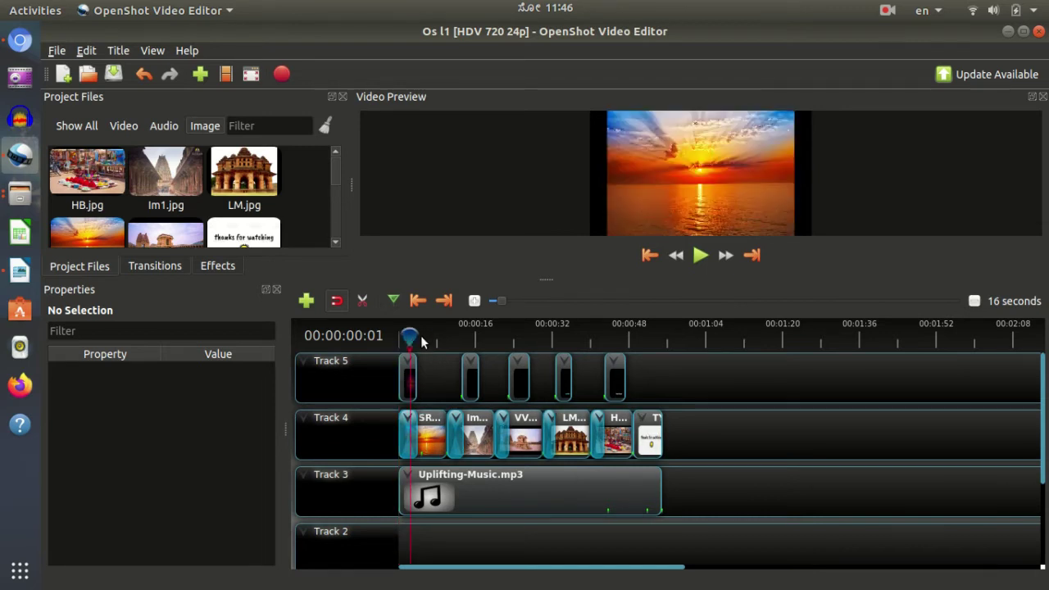
pyautogui.click(455, 338)
pyautogui.click(486, 338)
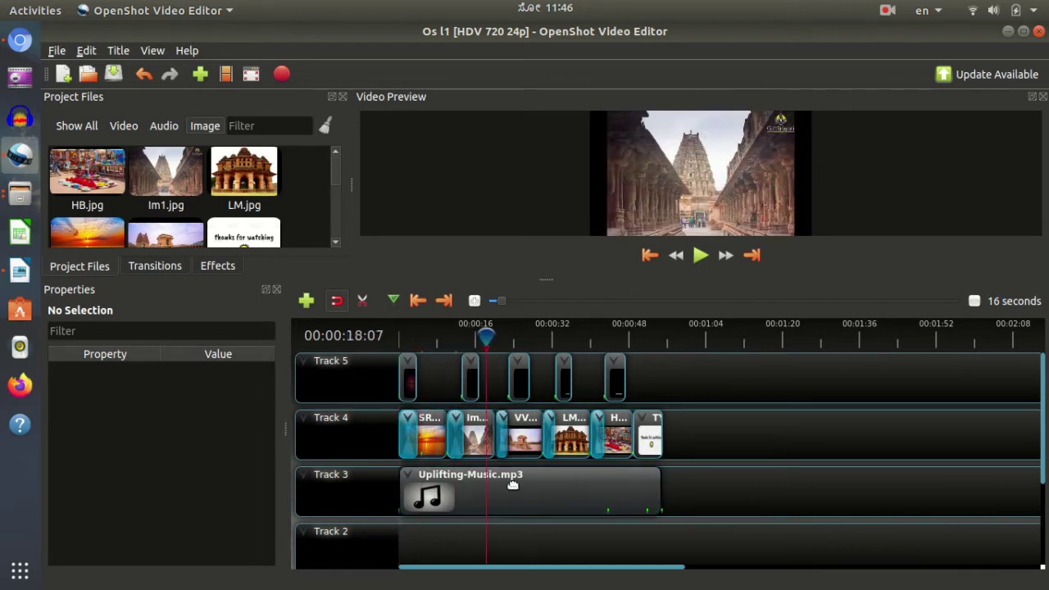
pyautogui.click(512, 484)
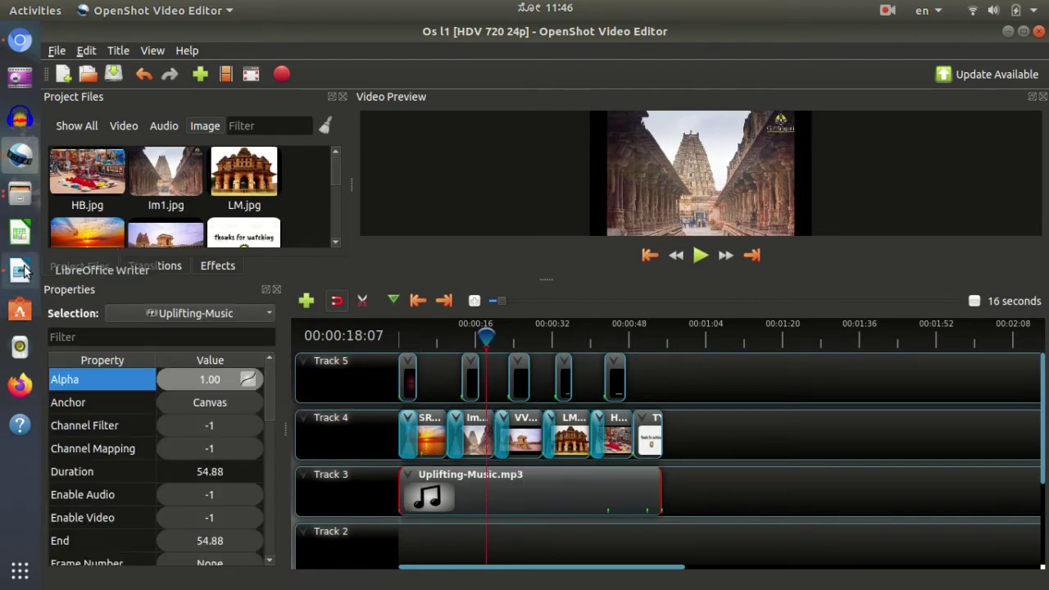
# - Enlarge the video preview area and move the playhead to about 15 seconds, over the second title clip
pyautogui.click(21, 271)
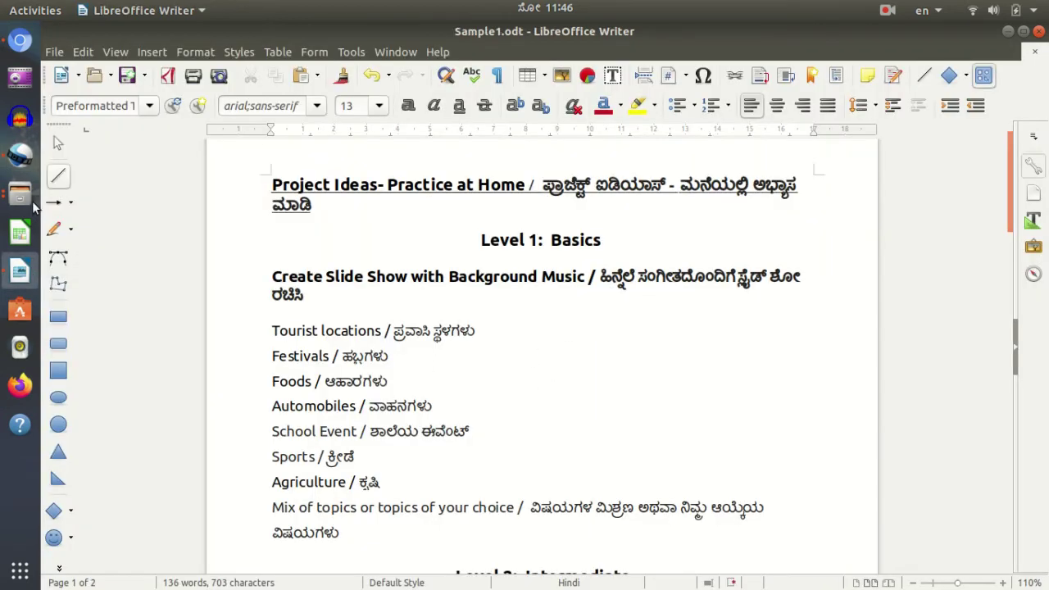
pyautogui.click(19, 155)
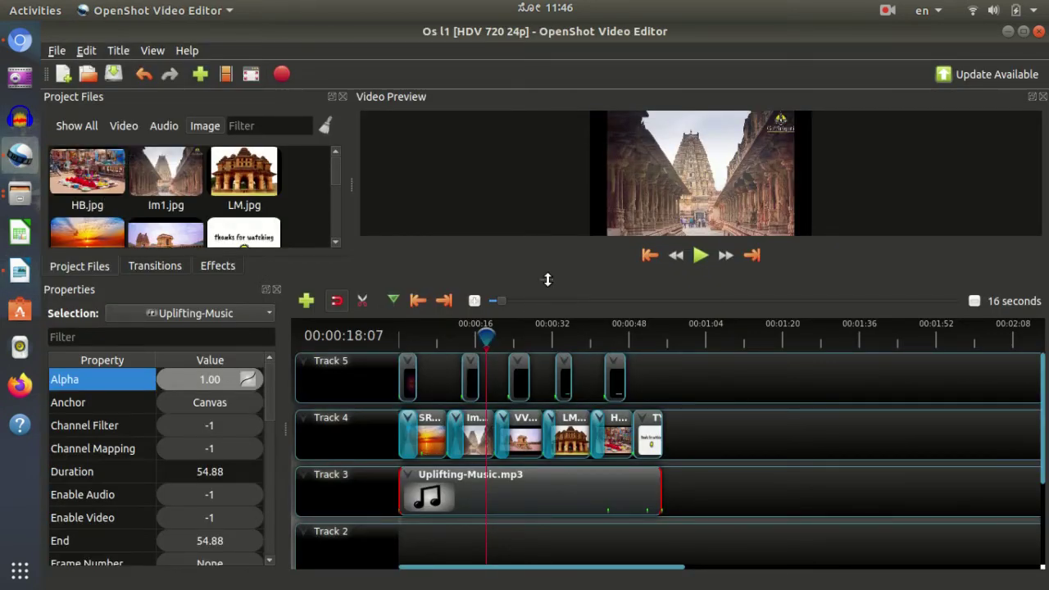
pyautogui.moveTo(543, 286); pyautogui.dragTo(538, 344)
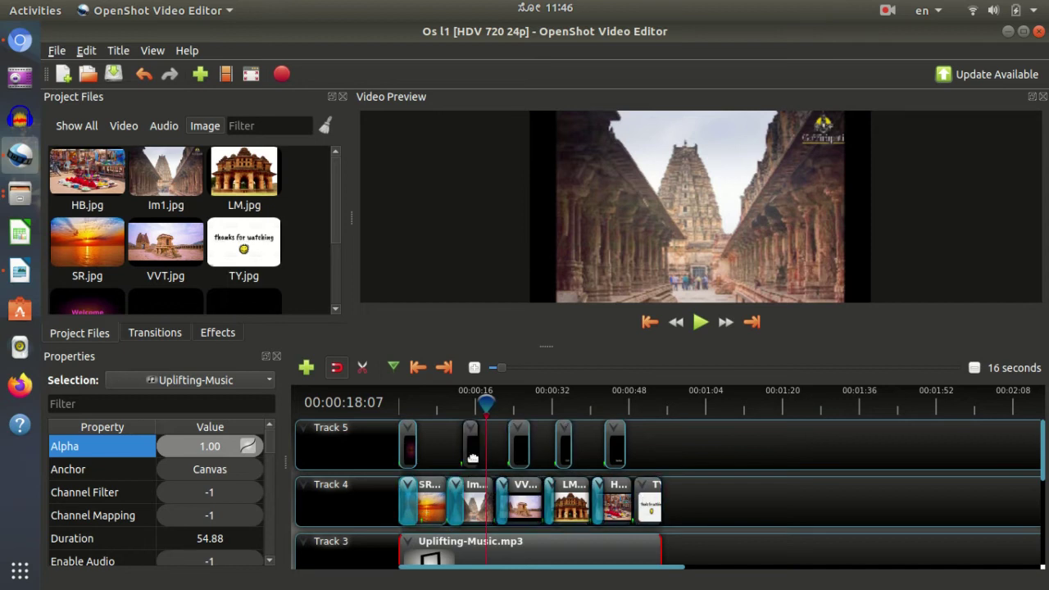
pyautogui.moveTo(488, 403); pyautogui.dragTo(472, 402)
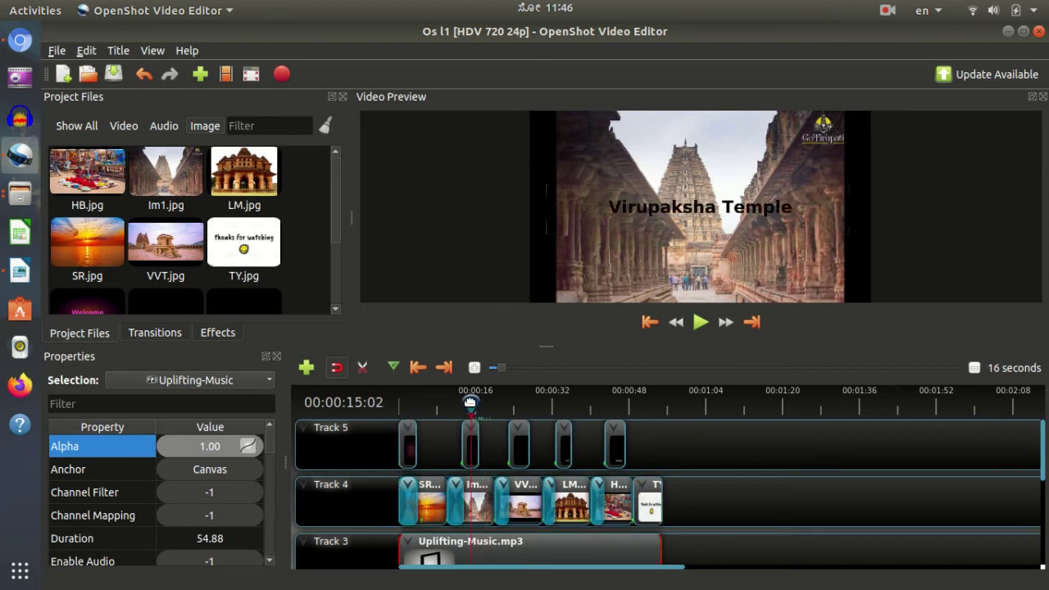
# - Compare the tourist locations idea in the Writer document with the sample slide show project in OpenShot
pyautogui.click(23, 272)
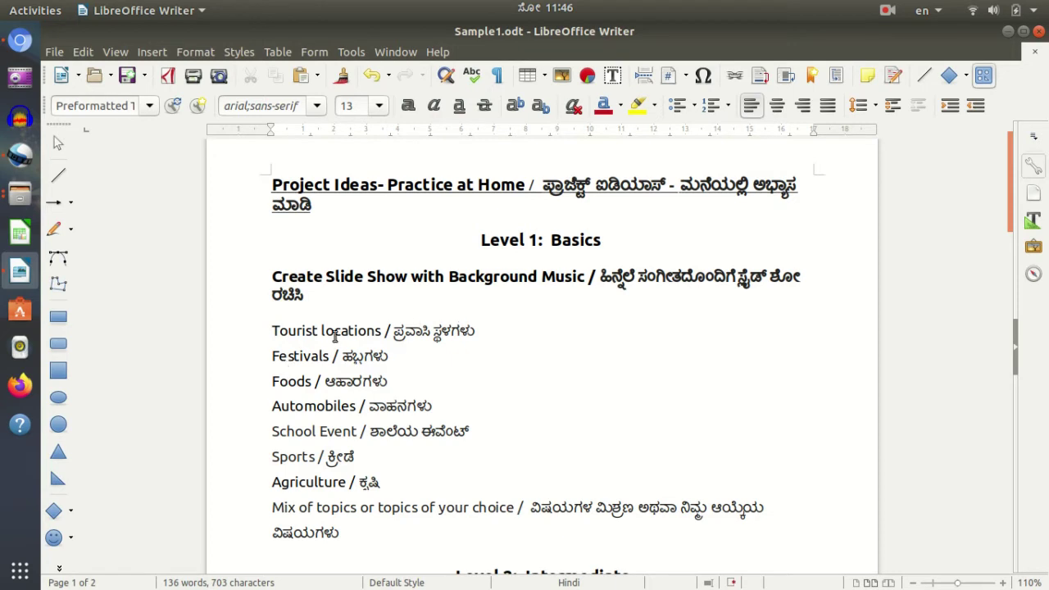
pyautogui.click(18, 157)
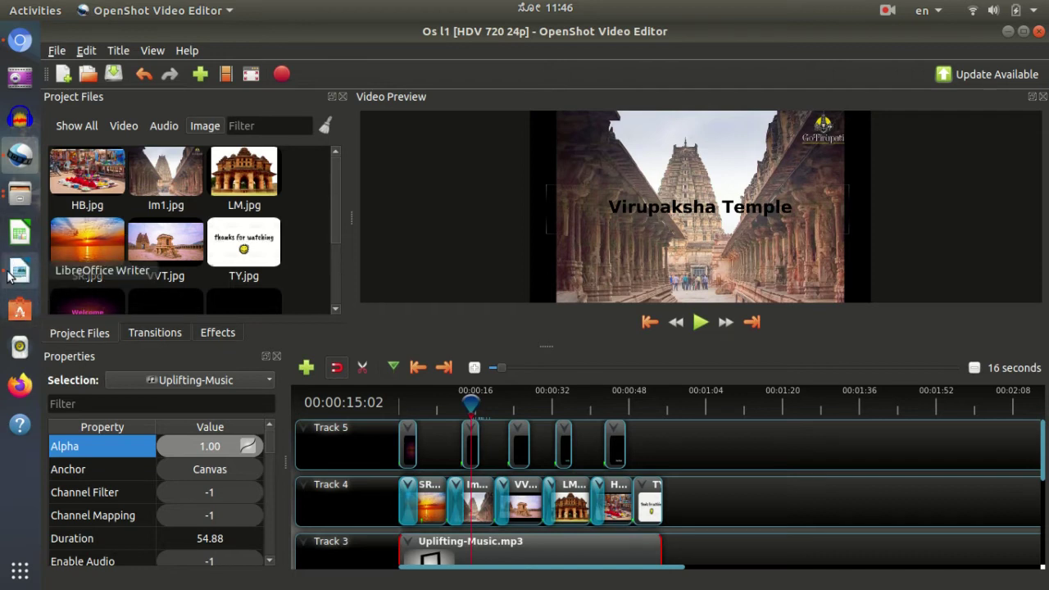
pyautogui.scroll(-3, 508, 510)
pyautogui.scroll(3, 464, 510)
# - Return to LibreOffice Writer and read through the Level 1 slide show topics, continuing to the Level 2 and 3 ideas
pyautogui.click(20, 271)
pyautogui.scroll(-1, 409, 343)
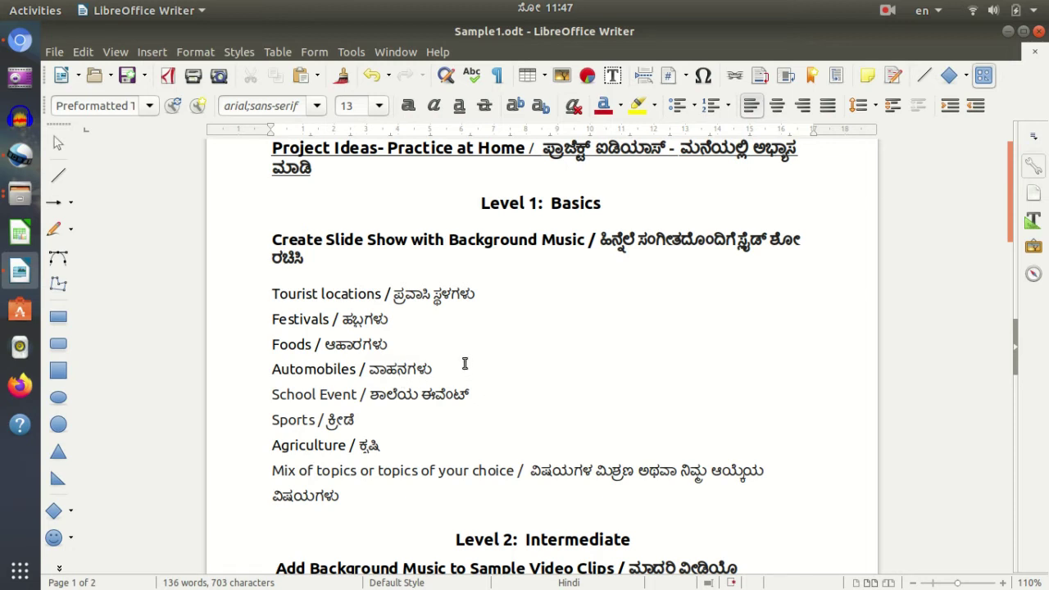
pyautogui.scroll(-1, 473, 352)
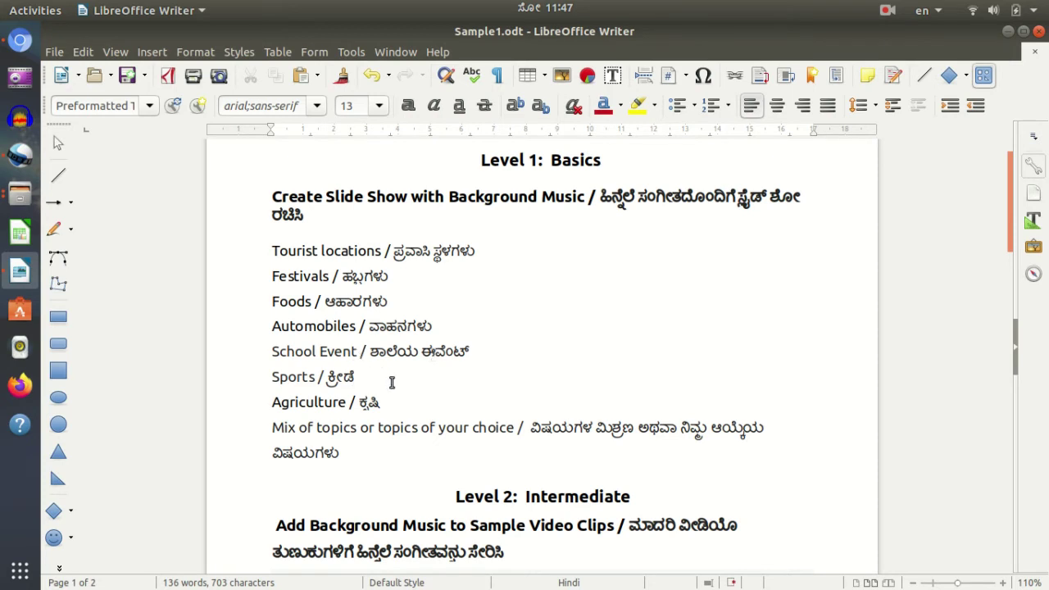
pyautogui.scroll(1, 455, 328)
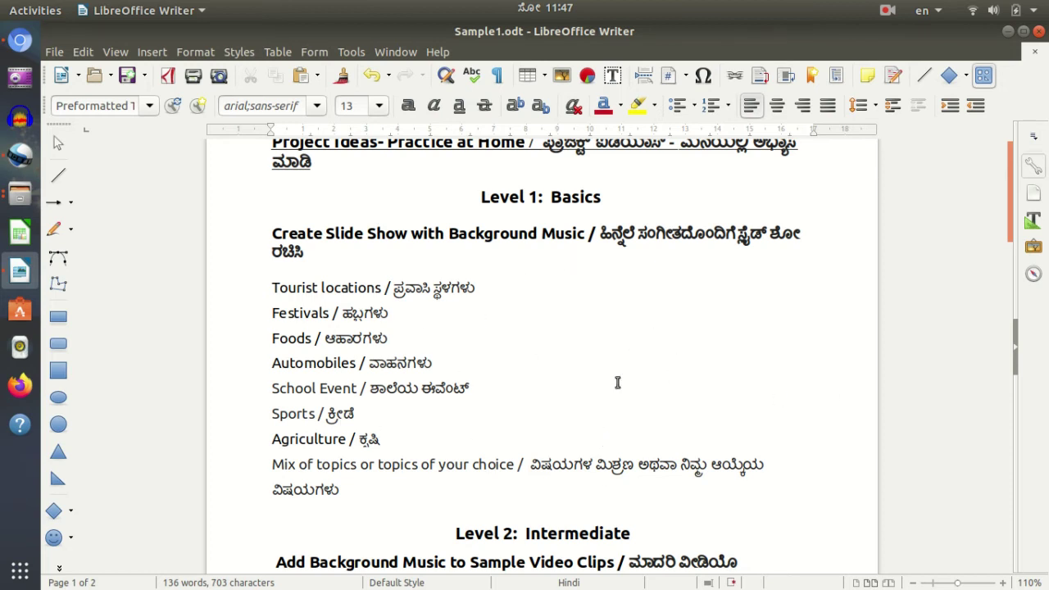
pyautogui.scroll(-1, 618, 382)
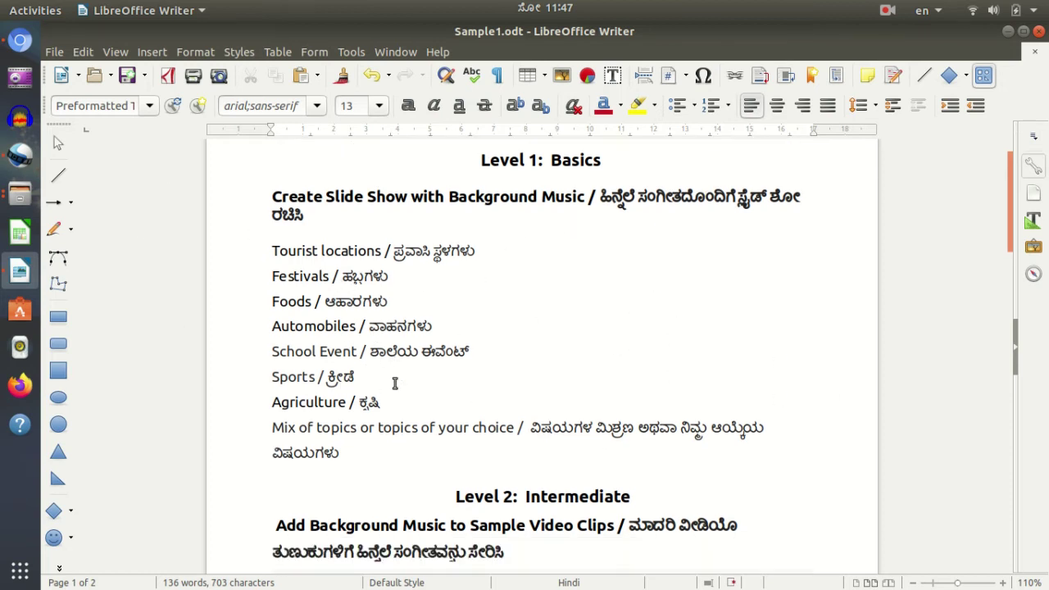
pyautogui.scroll(-1, 301, 388)
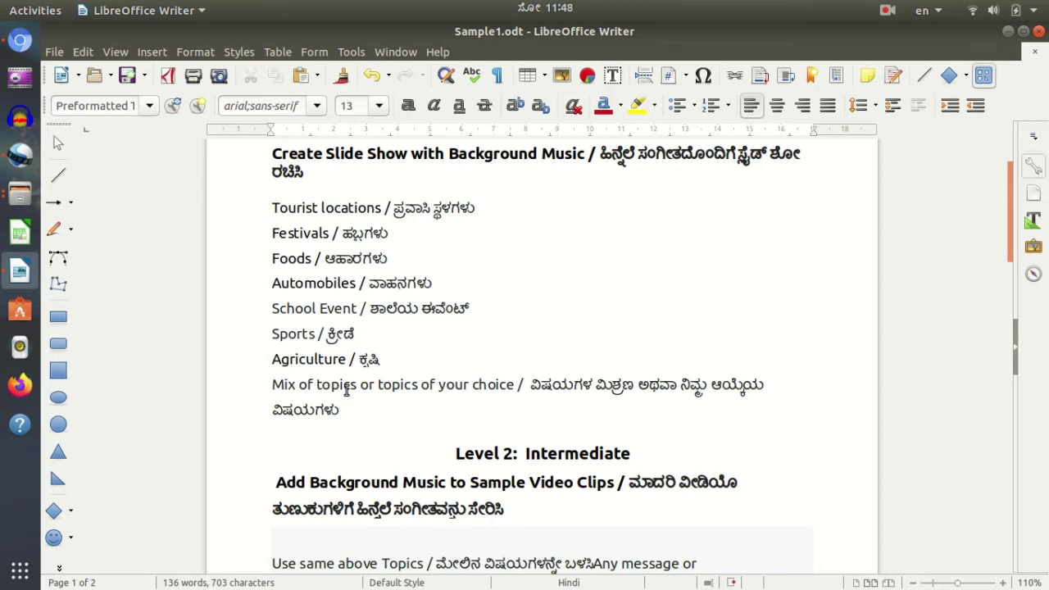
pyautogui.scroll(4, 348, 398)
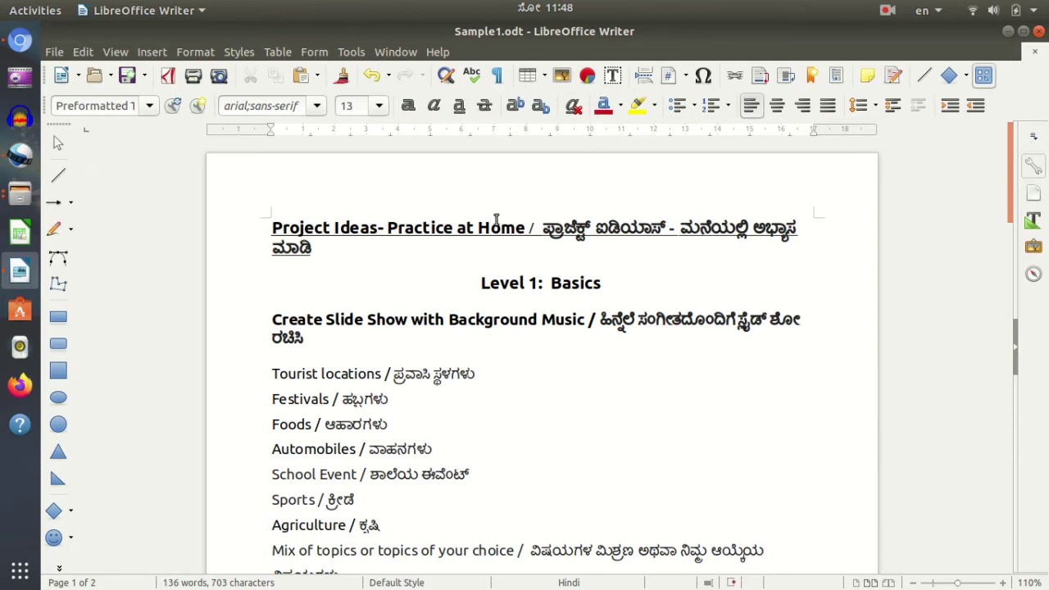
pyautogui.scroll(-8, 514, 311)
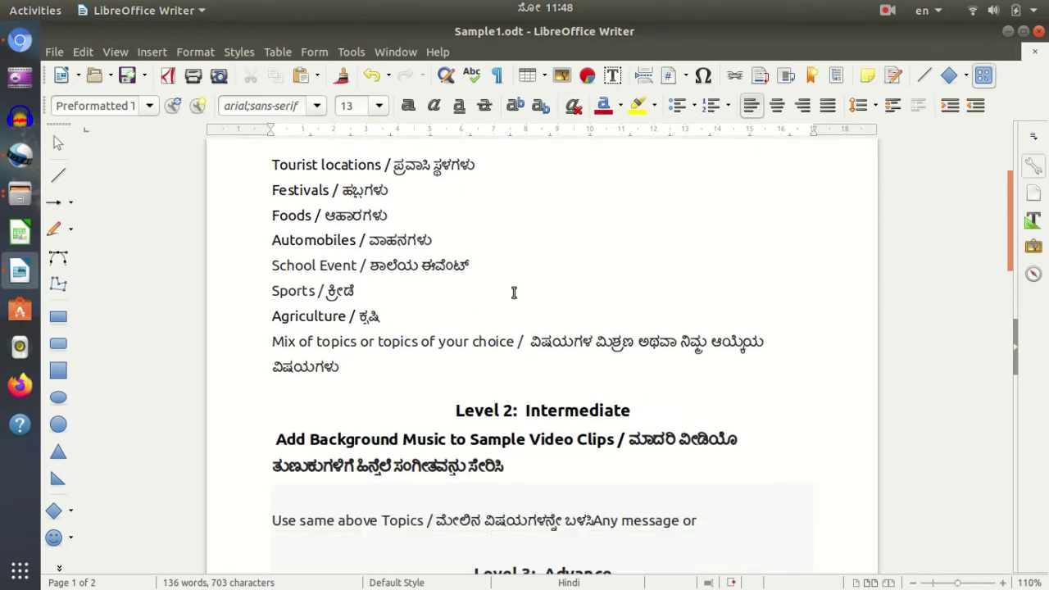
pyautogui.scroll(-1, 517, 307)
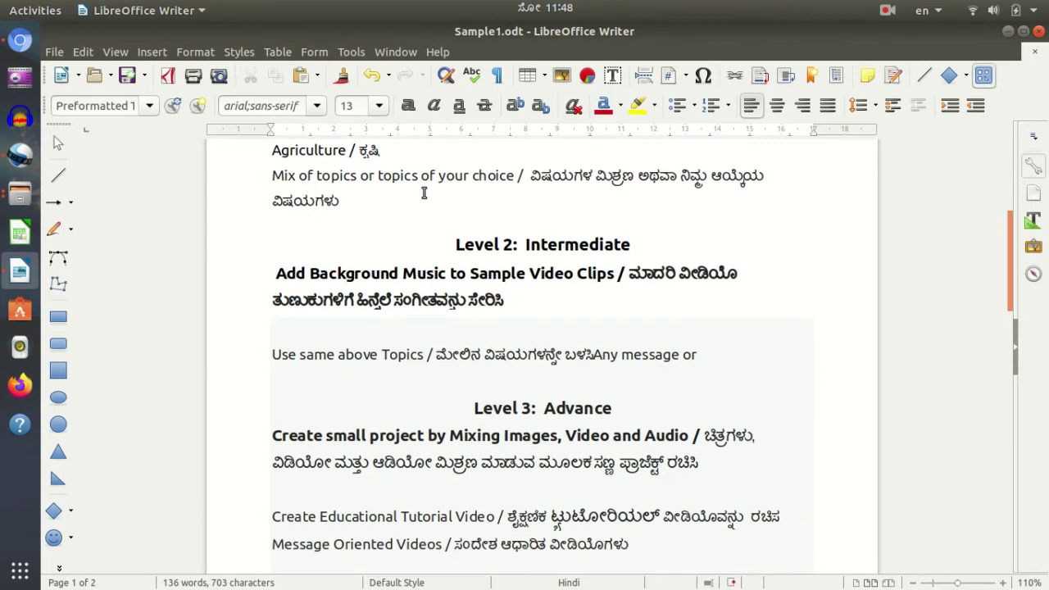
# - Review the Level 1 topic list, then the Level 2 idea of adding background music to sample video clips
pyautogui.click(343, 228)
pyautogui.click(468, 382)
pyautogui.scroll(4, 468, 378)
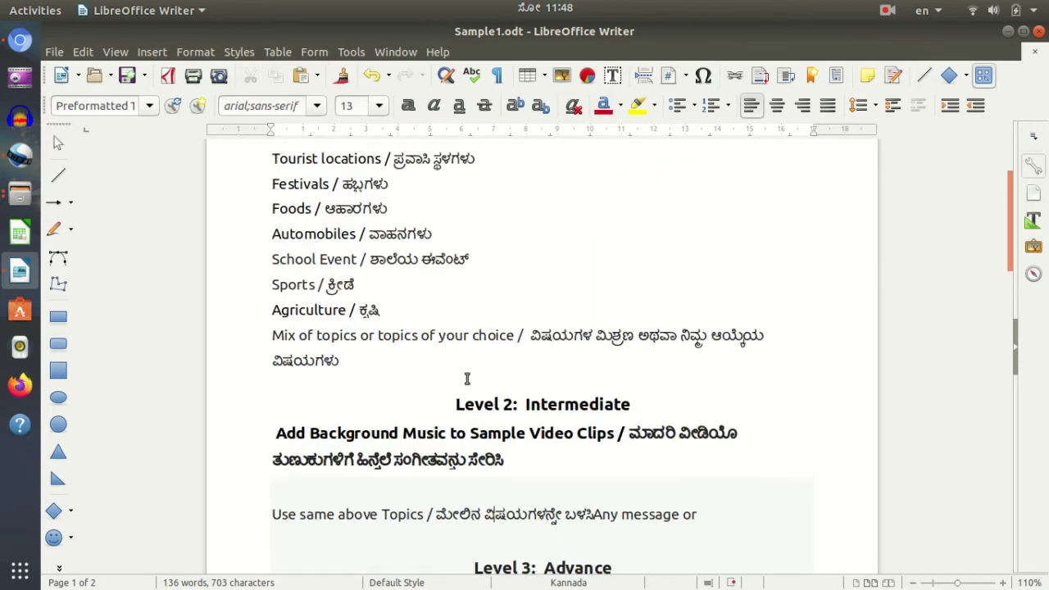
pyautogui.scroll(2, 490, 441)
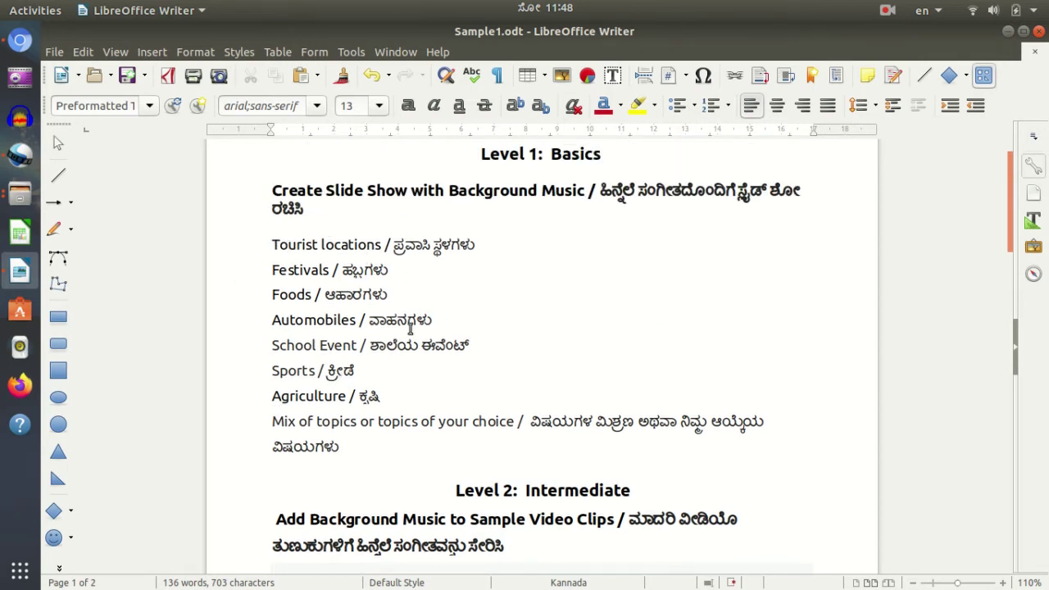
pyautogui.scroll(-5, 413, 329)
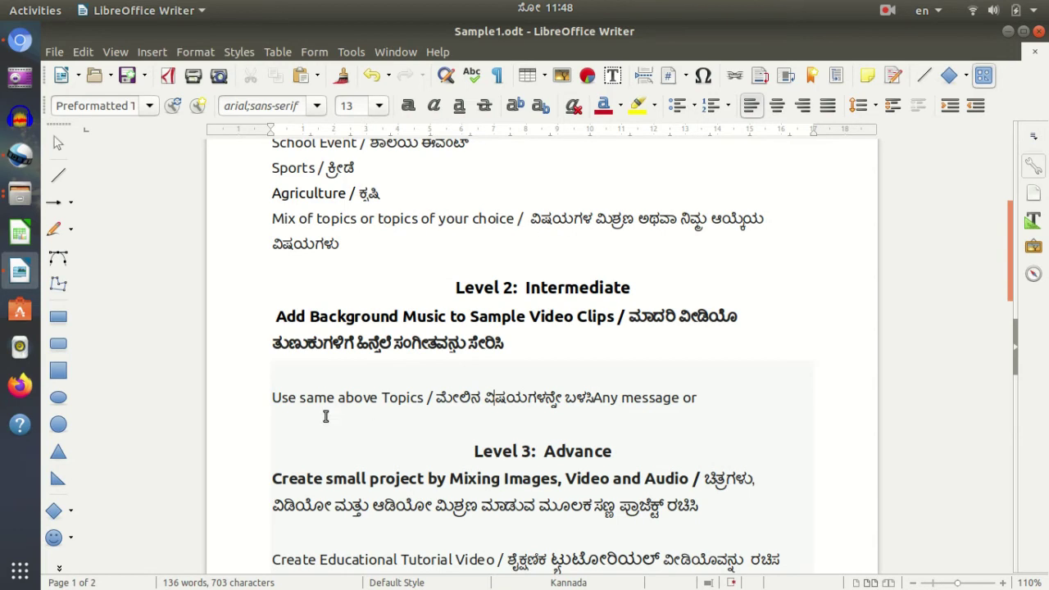
# - Switch to the Home folder in Files and open the OS-L2.osp project in OpenShot
pyautogui.click(20, 194)
pyautogui.click(156, 115)
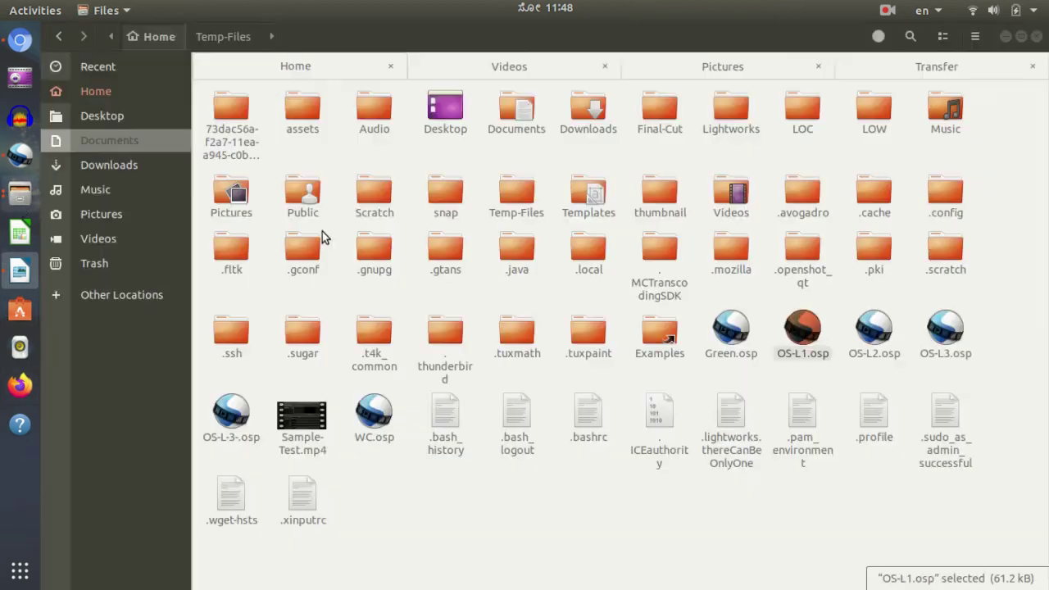
pyautogui.click(877, 344)
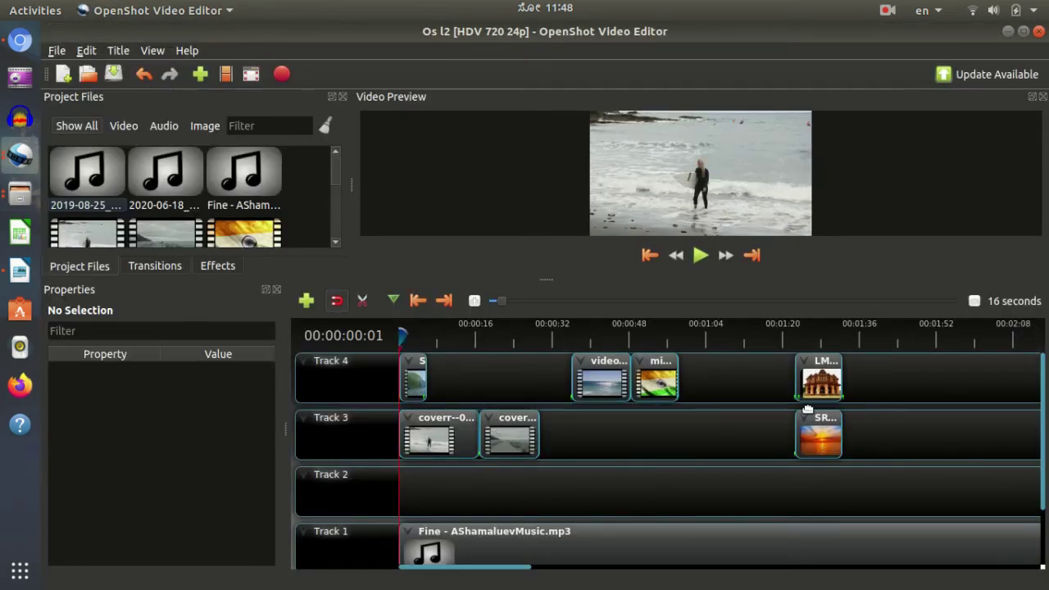
# - Select the LM and videoplayback clips on Track 4 in turn and play the project briefly from about 20 seconds
pyautogui.click(831, 379)
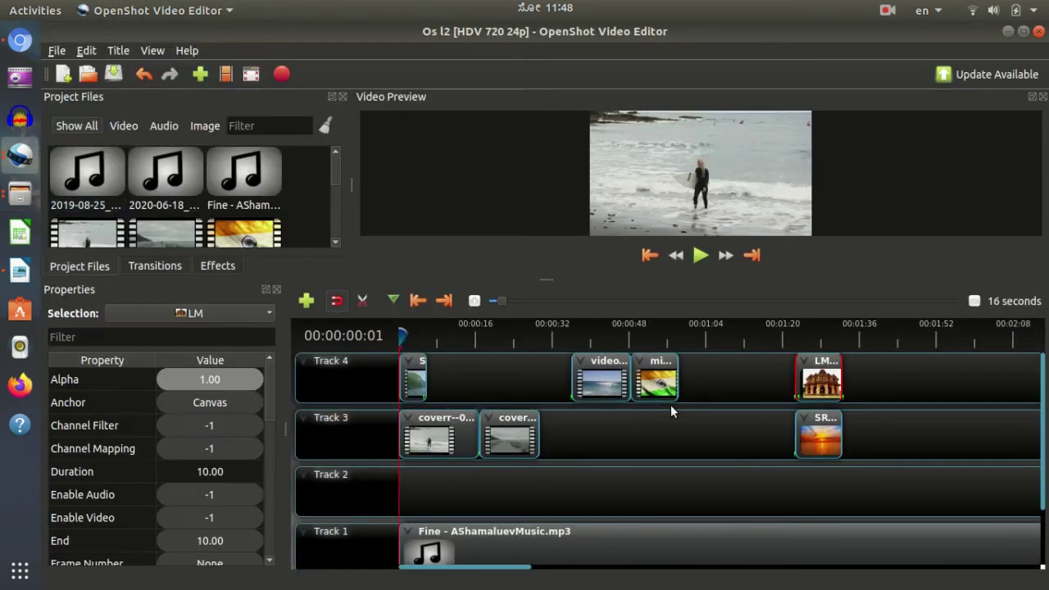
pyautogui.click(607, 383)
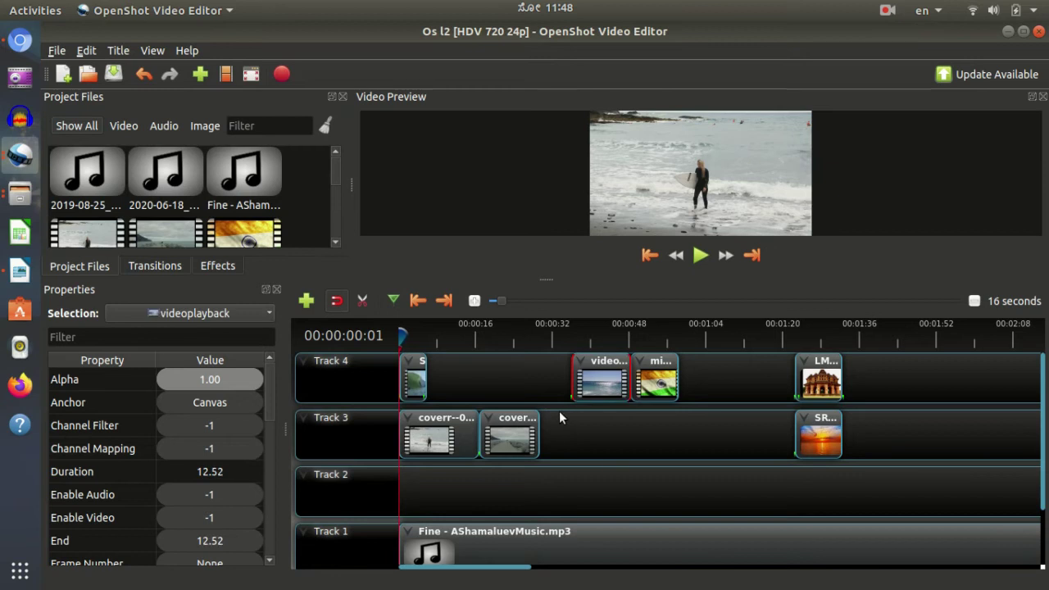
pyautogui.click(493, 340)
pyautogui.press('space')
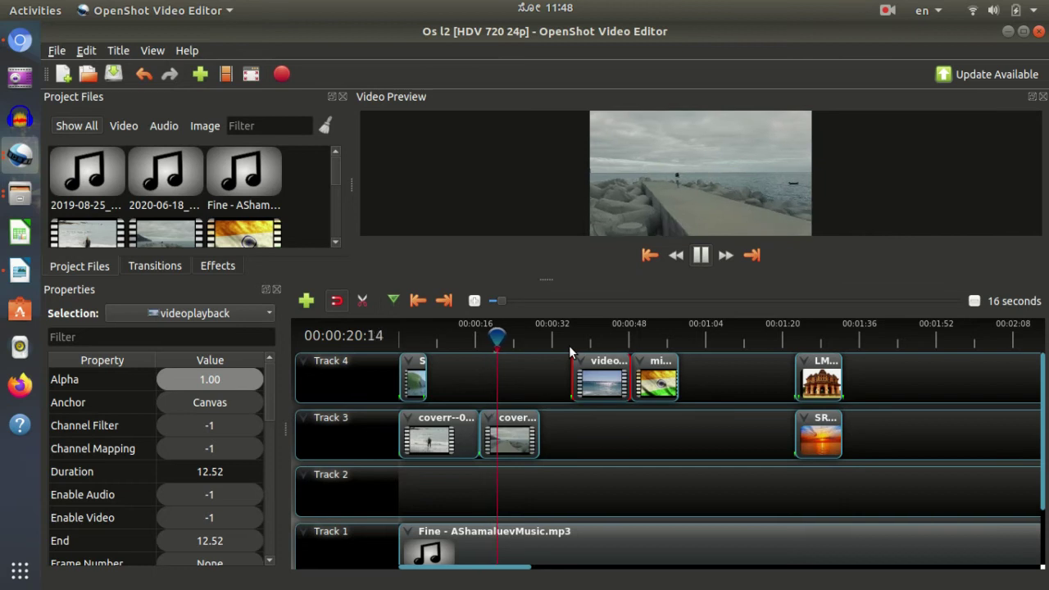
pyautogui.press('space')
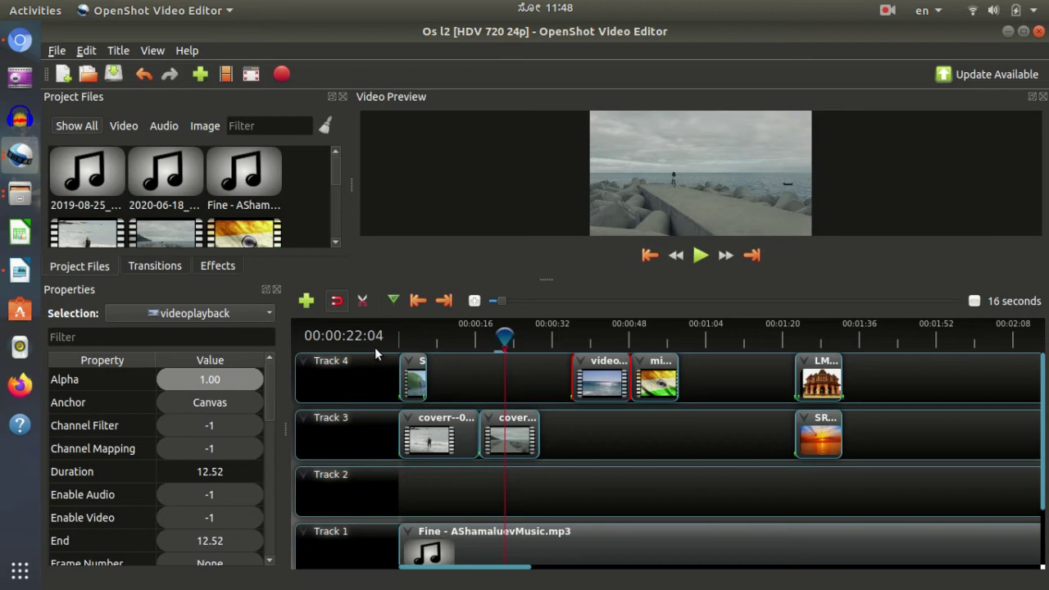
# - Return to the Sample1.odt document in LibreOffice Writer and check which Level 1 topics can be reused for the Level 2 project
pyautogui.click(21, 197)
pyautogui.click(161, 147)
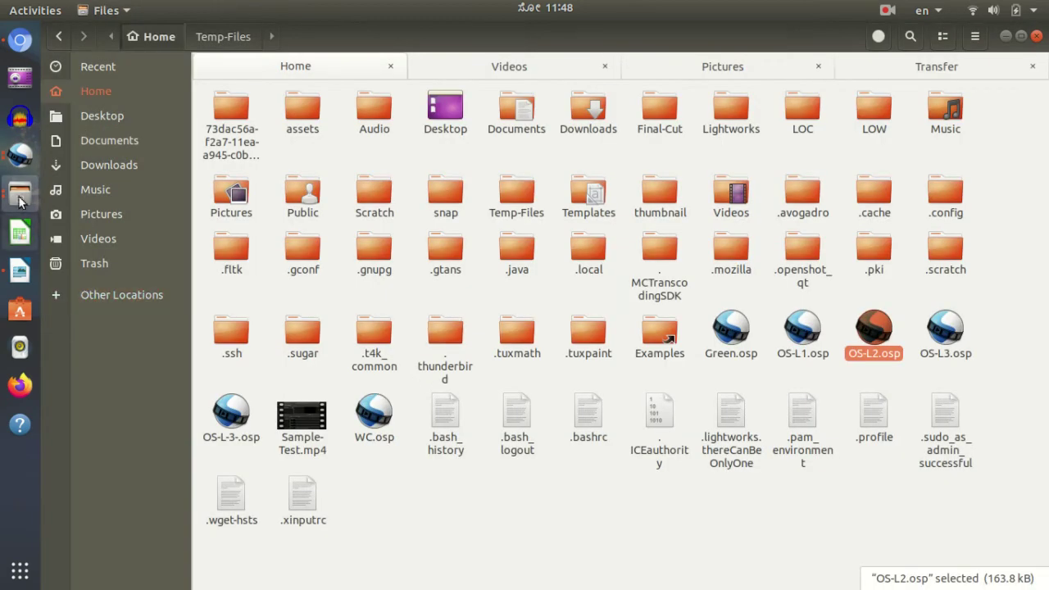
pyautogui.click(20, 270)
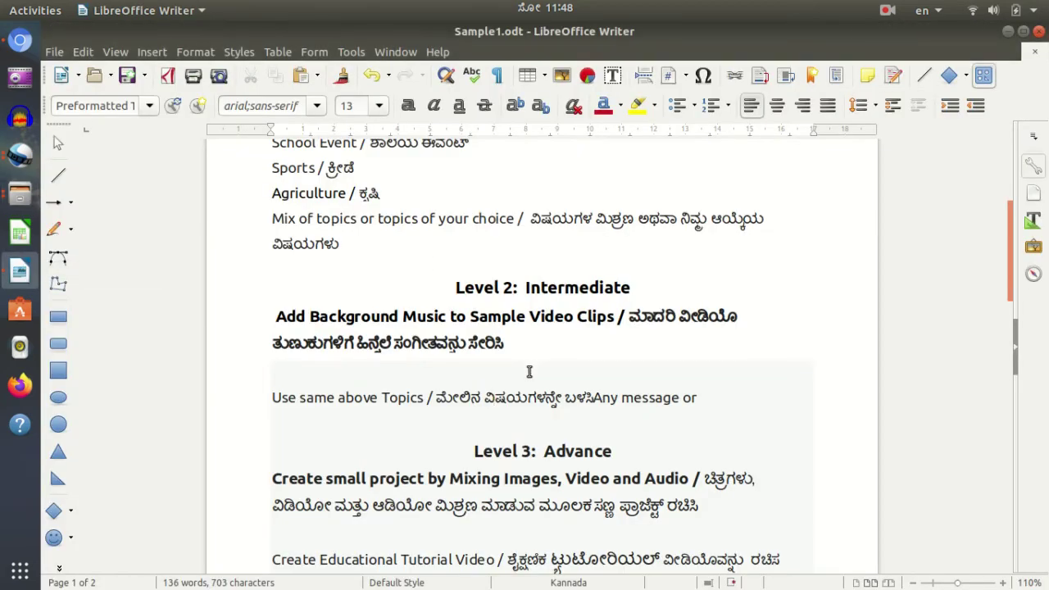
pyautogui.scroll(1, 358, 377)
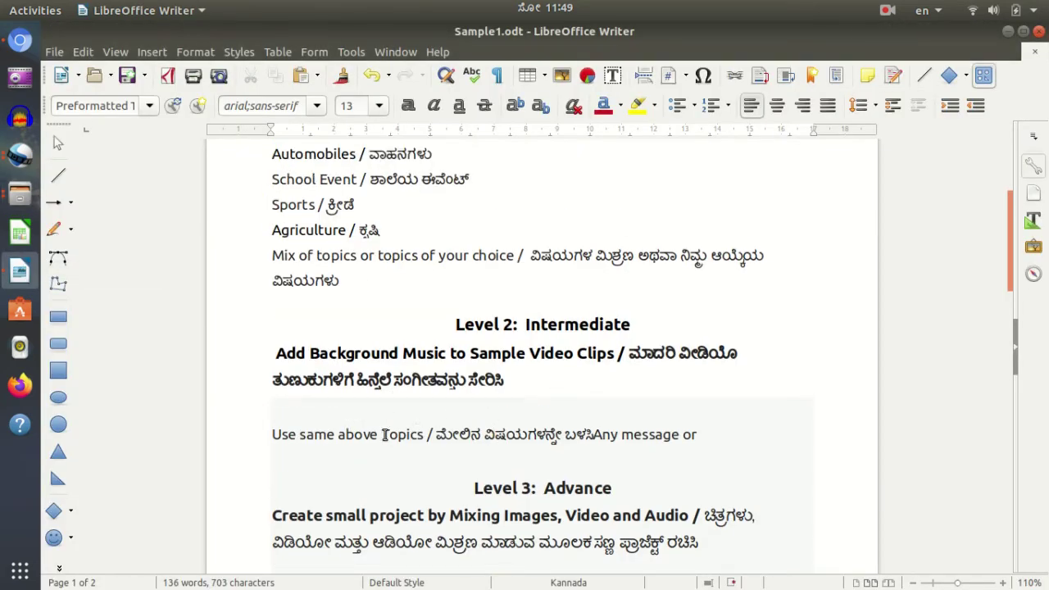
pyautogui.scroll(3, 384, 435)
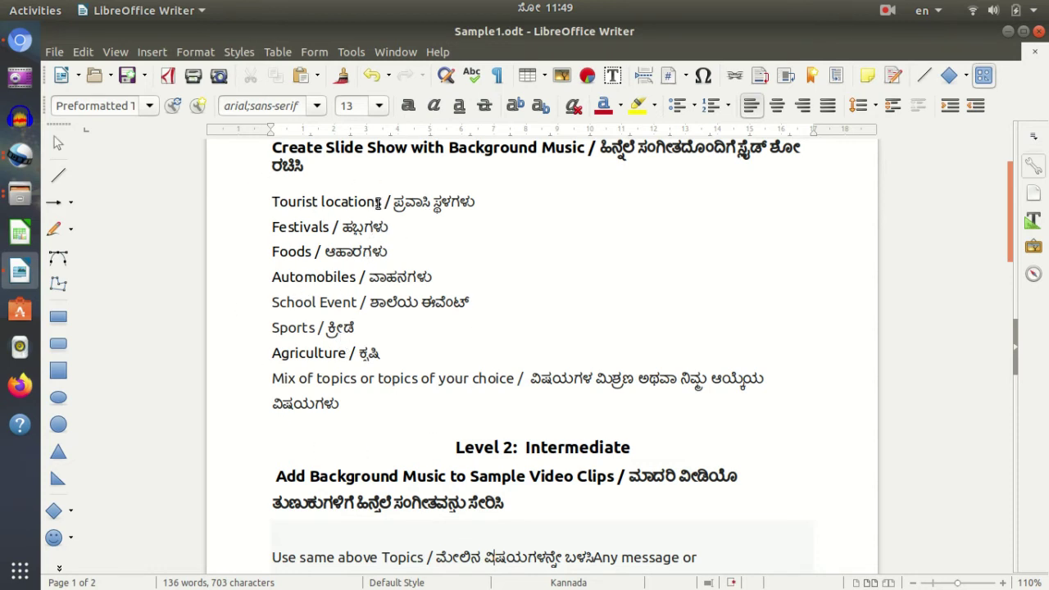
pyautogui.scroll(-5, 426, 311)
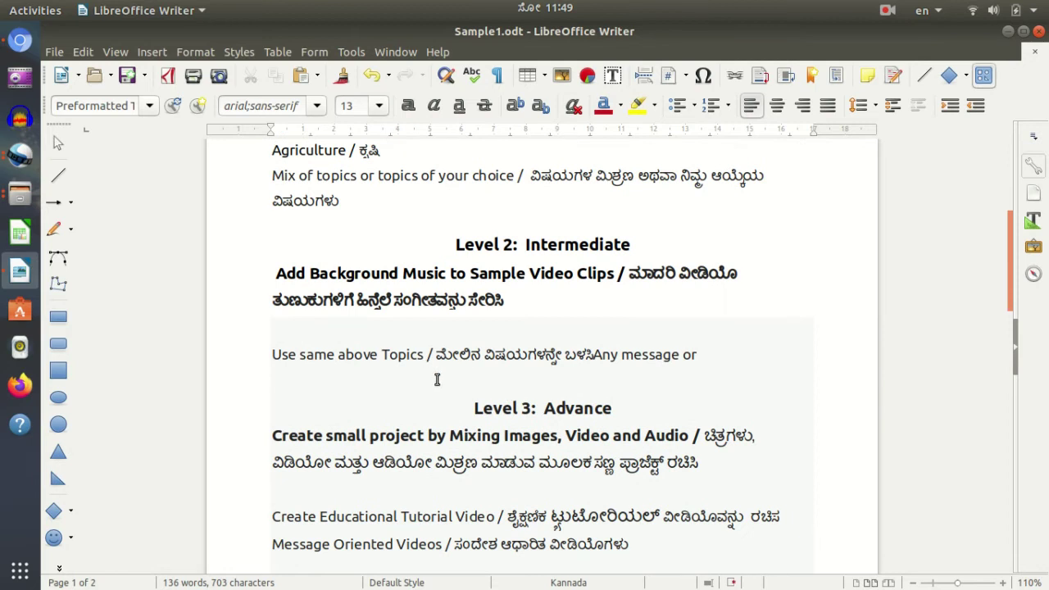